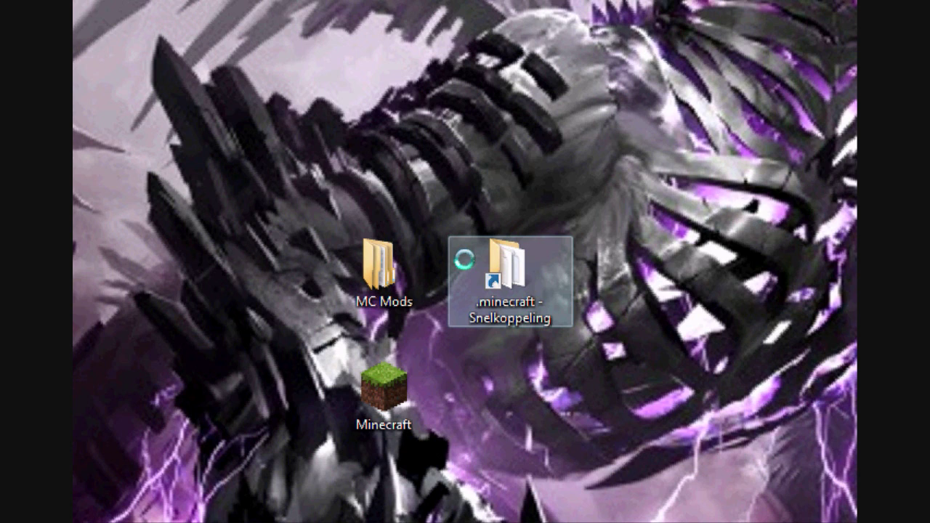
Step: Open the ModLoader folder in MC Mods and add all its class files to minecraft.jar from the .minecraft\bin folder in WinRAR
double_click(372, 258)
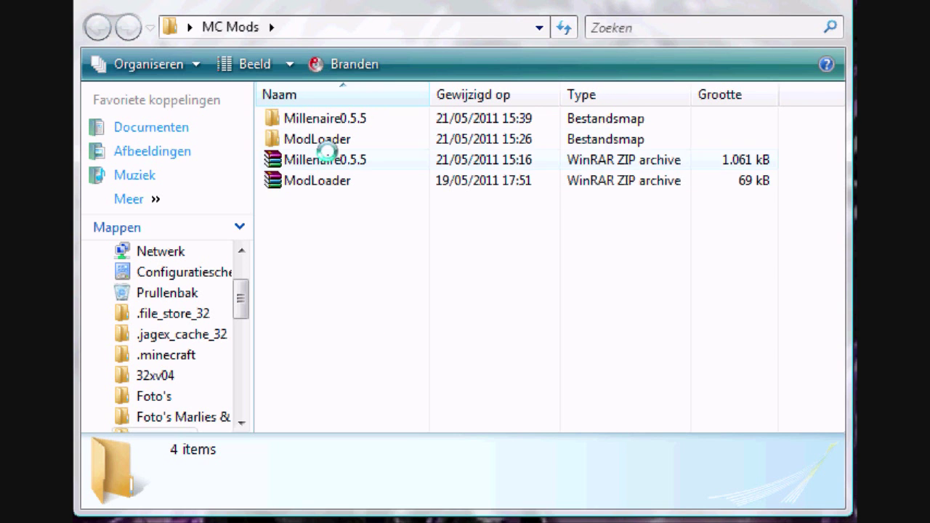
double_click(331, 139)
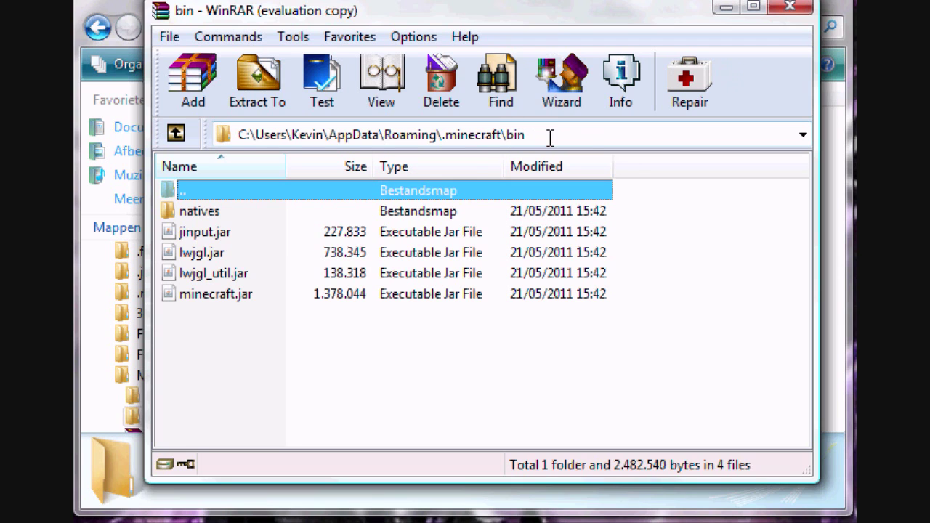
double_click(243, 297)
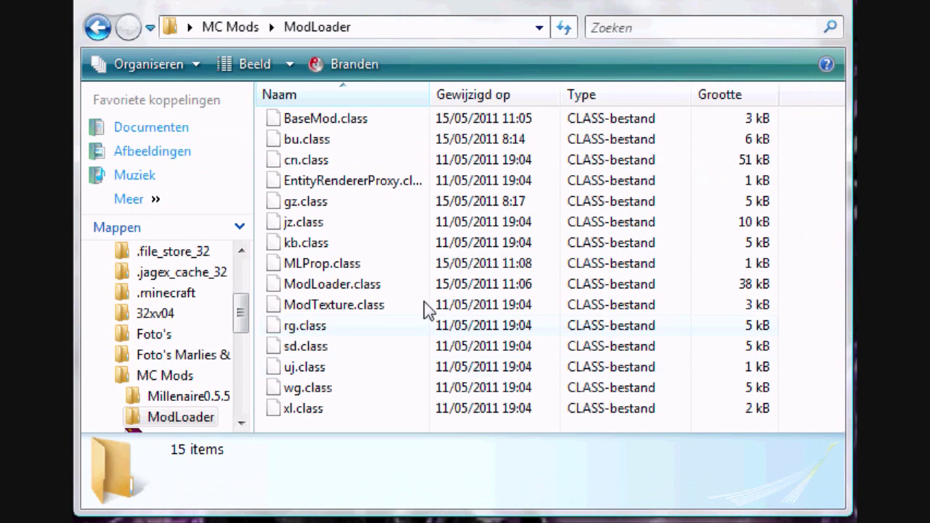
left_click_drag(298, 424, 395, 322)
left_click(489, 429)
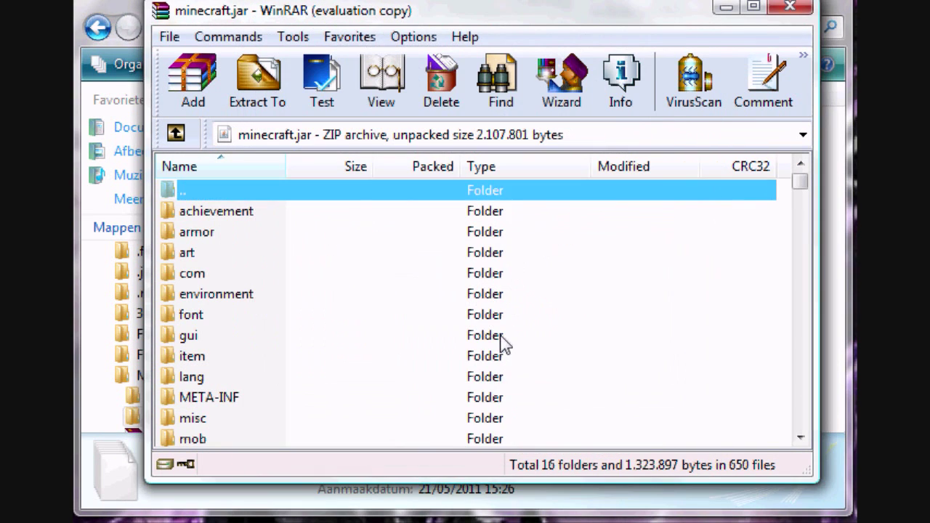
Step: Delete the META-INF folder from minecraft.jar and close the archive
left_click(219, 398)
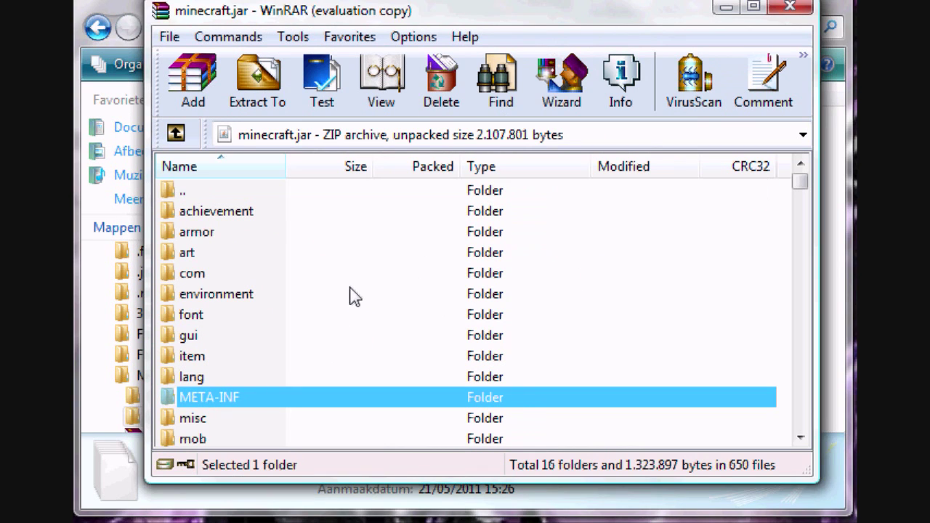
left_click(244, 395)
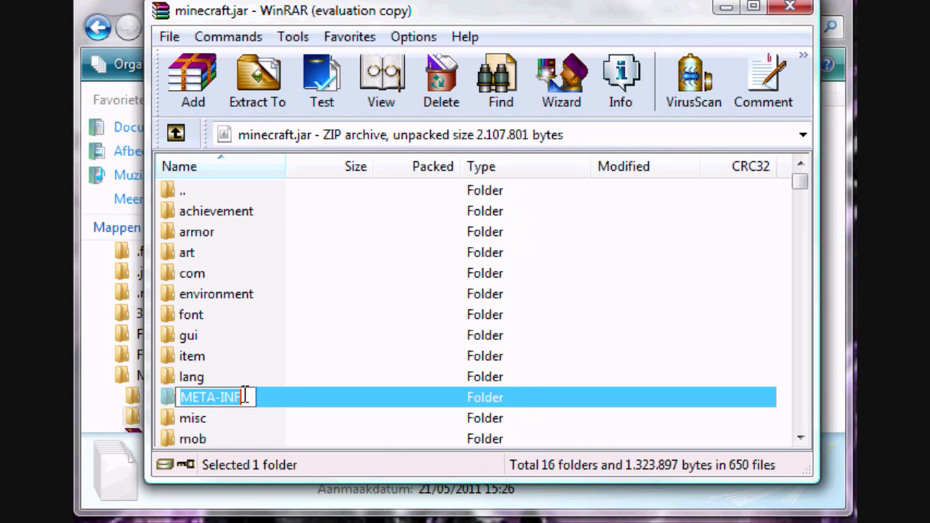
key("Escape")
right_click(207, 400)
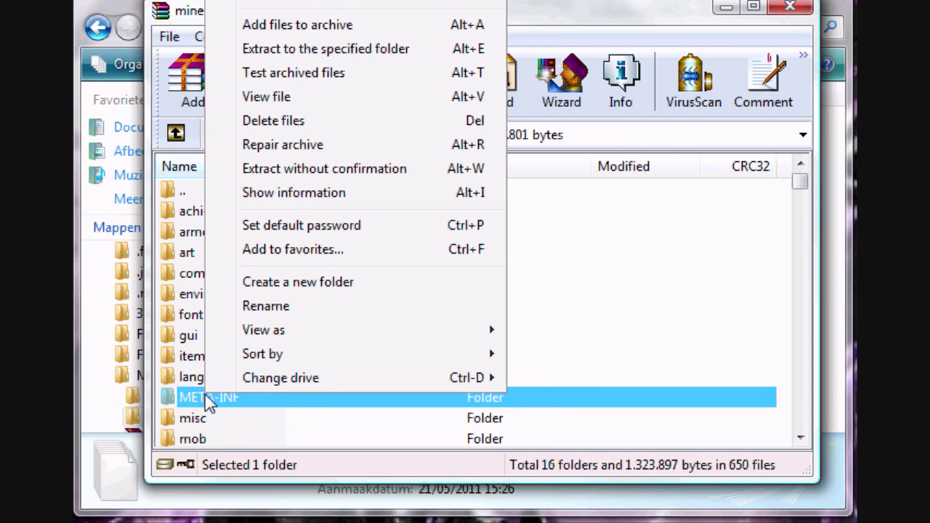
left_click(514, 398)
left_click(440, 95)
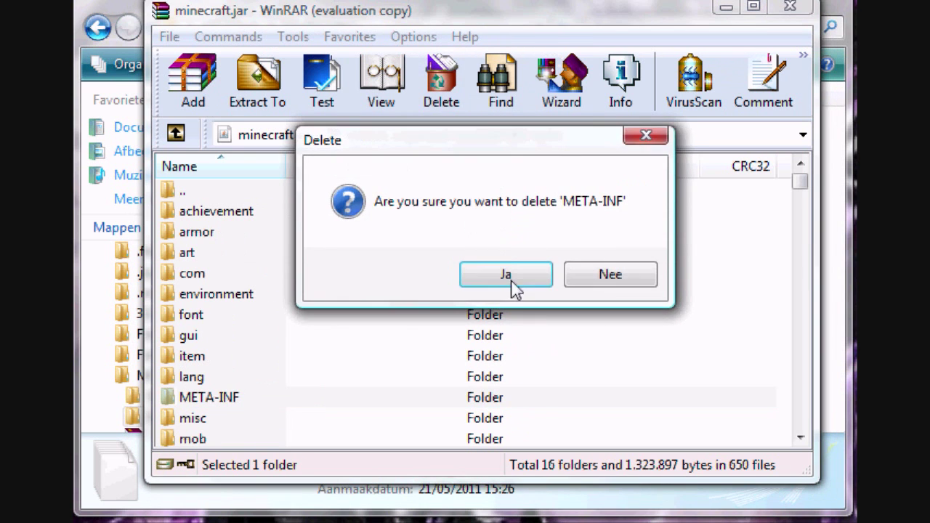
left_click(508, 275)
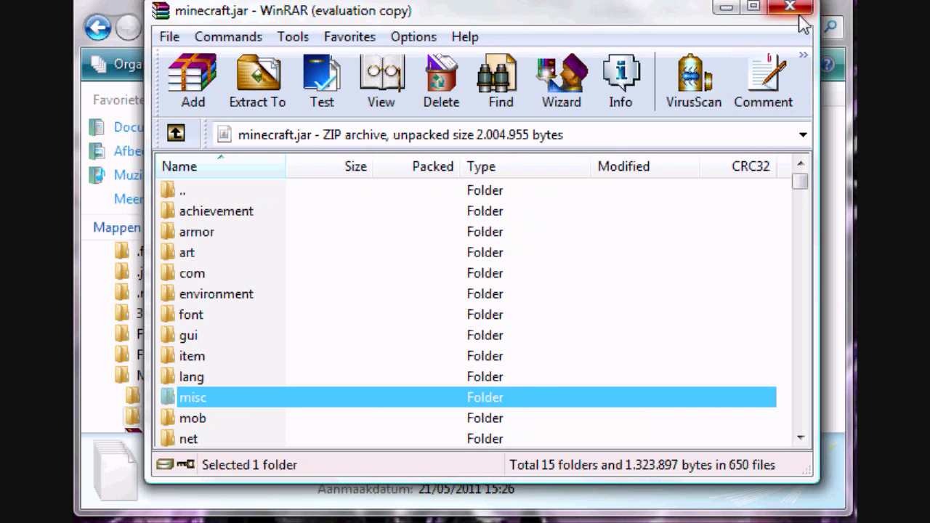
left_click(794, 8)
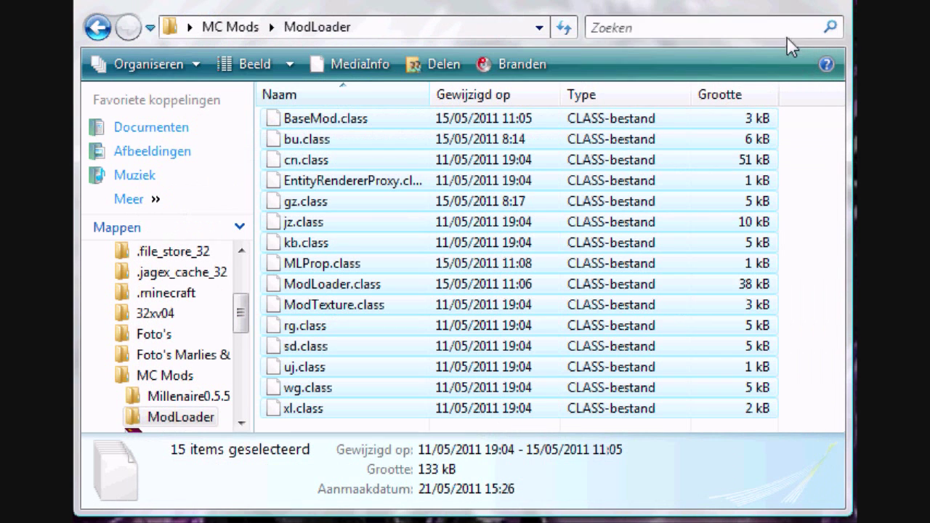
Step: Launch Minecraft and create a singleplayer world named New World with a blank seed
left_click(758, 0)
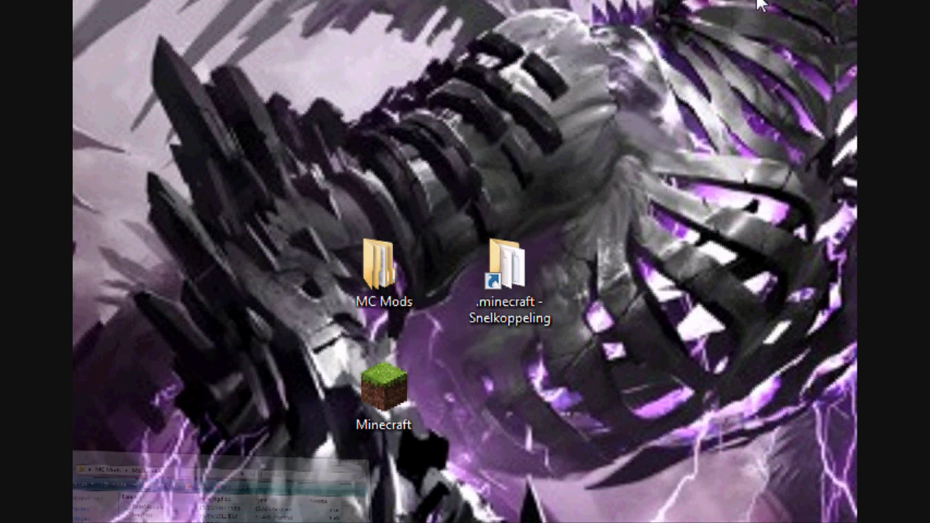
double_click(381, 385)
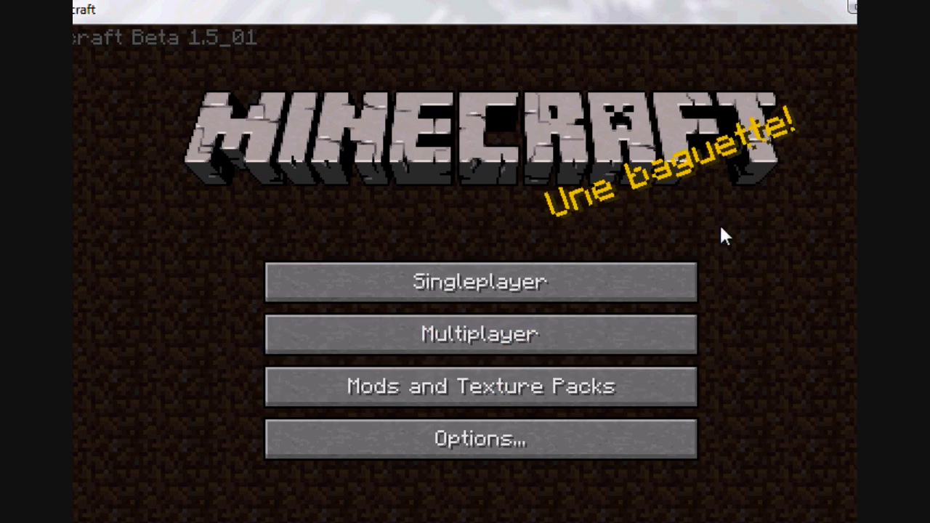
left_click(516, 283)
left_click(643, 454)
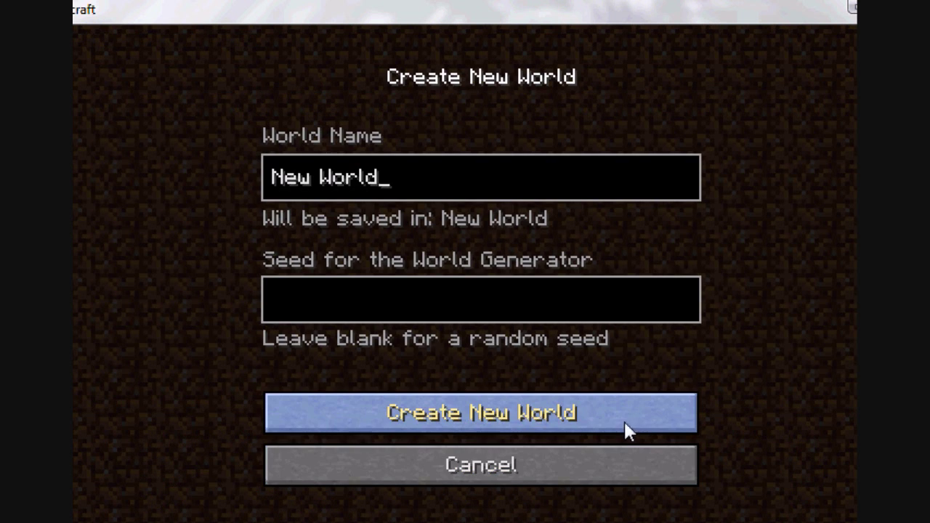
left_click(626, 426)
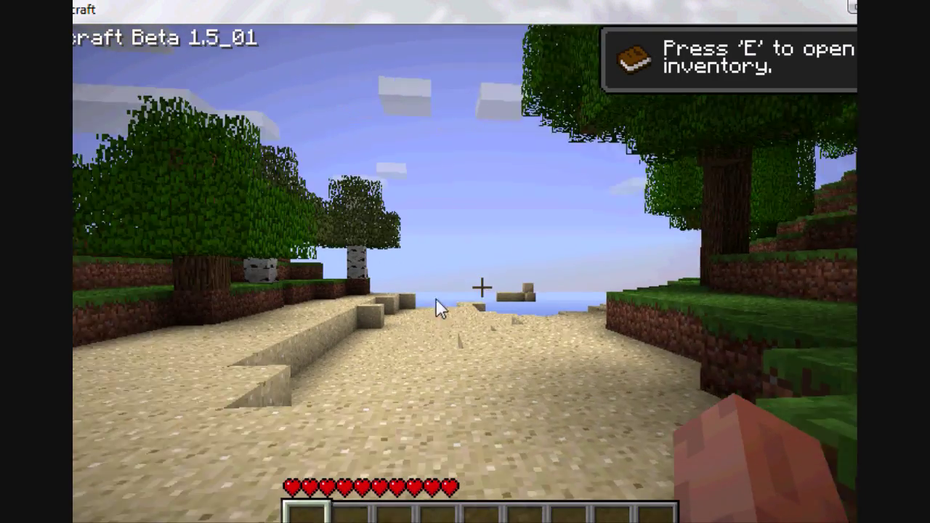
Step: Save the world, quit to the title screen and close Minecraft
key("Escape")
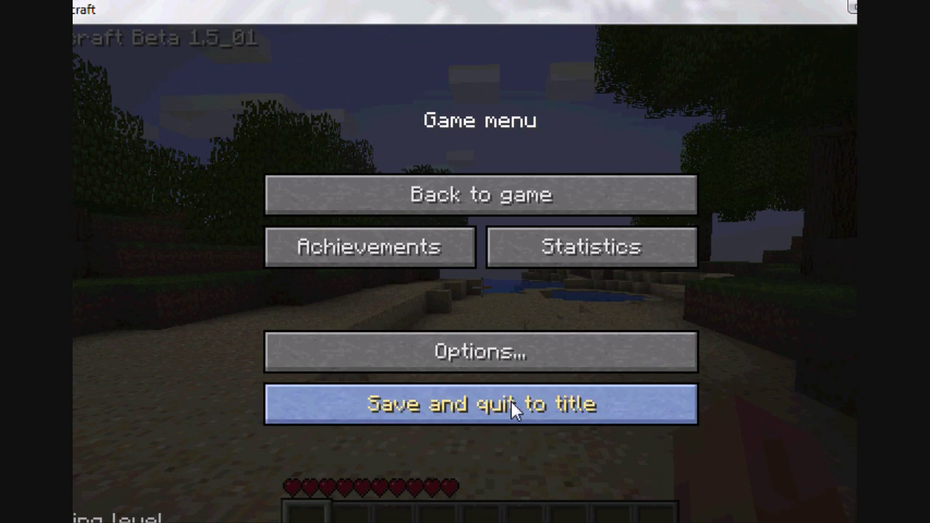
left_click(495, 410)
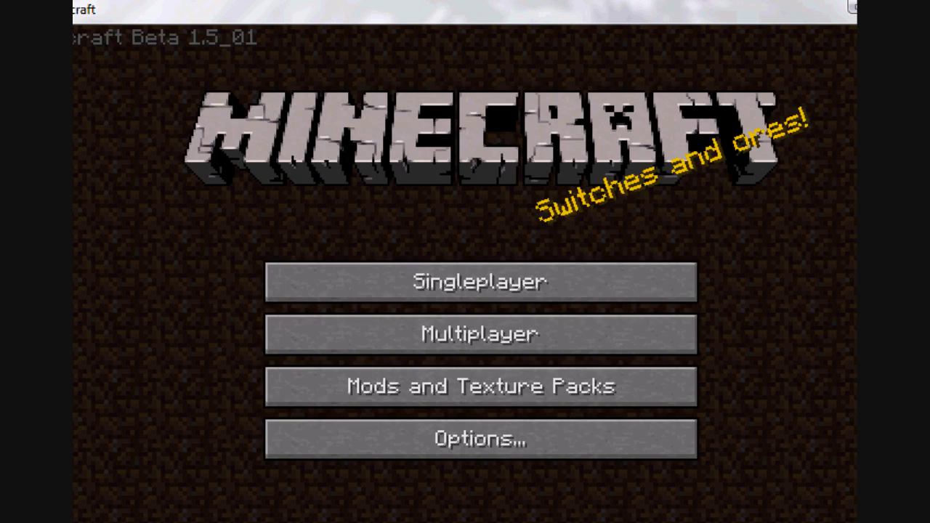
left_click(852, 8)
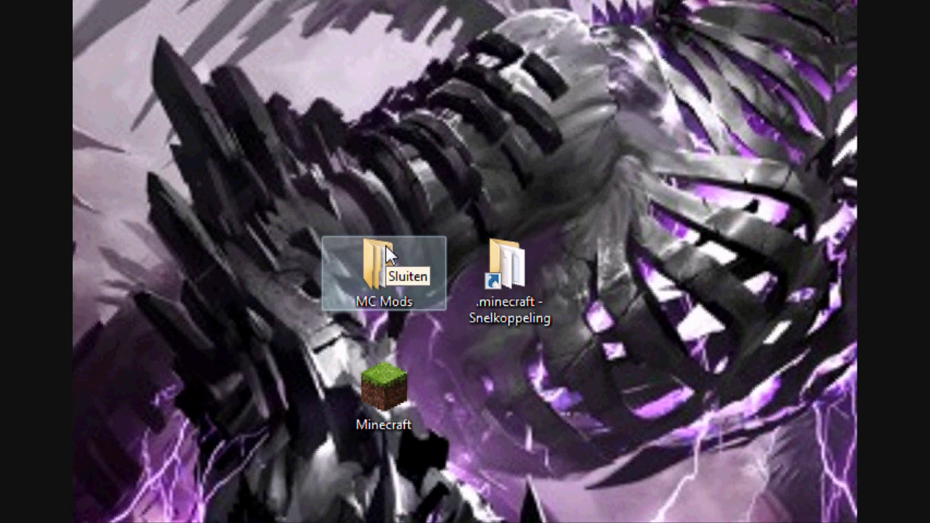
Step: Open the "Put in minecraft folder" directory of the Millenaire 0.5.5 mod inside MC Mods
double_click(386, 252)
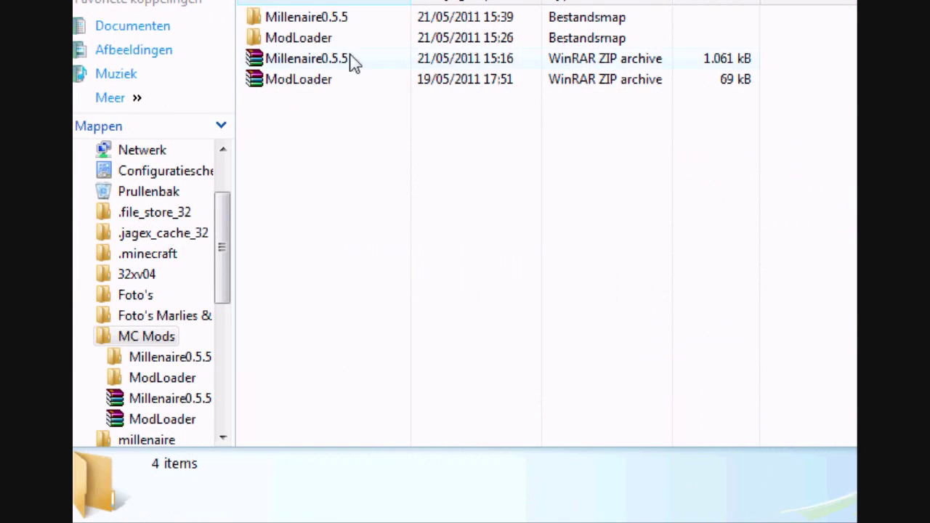
double_click(322, 24)
double_click(313, 22)
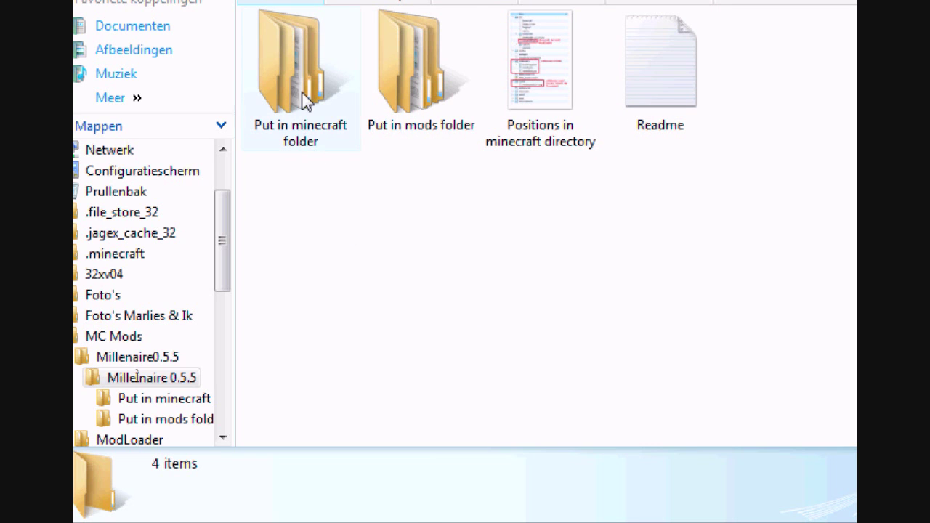
left_click(298, 117)
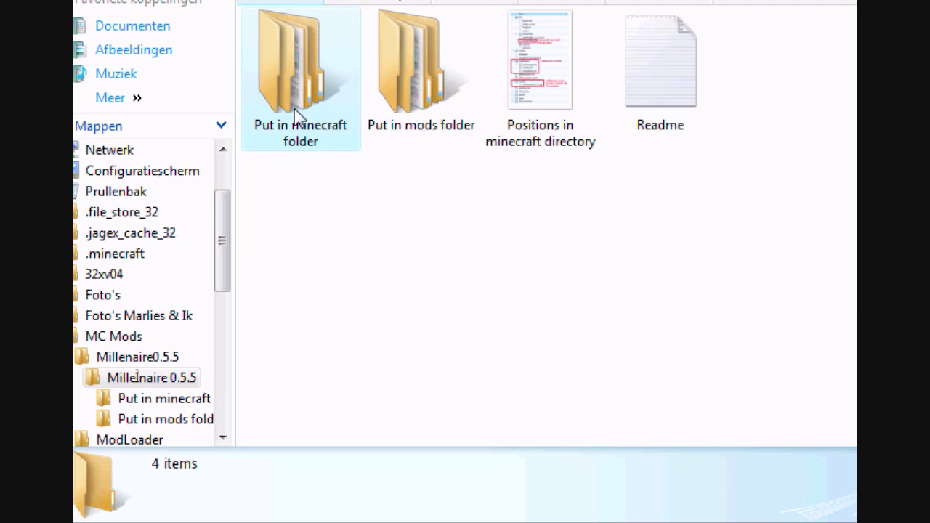
double_click(298, 116)
Step: Copy the millenaire folder from "Put in minecraft folder" into the .minecraft directory
key("alt+Tab")
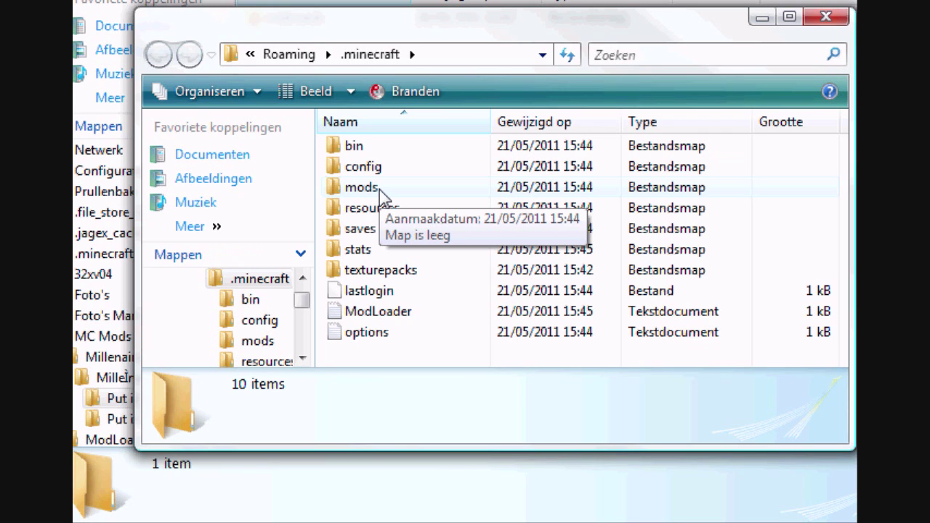
left_click(762, 17)
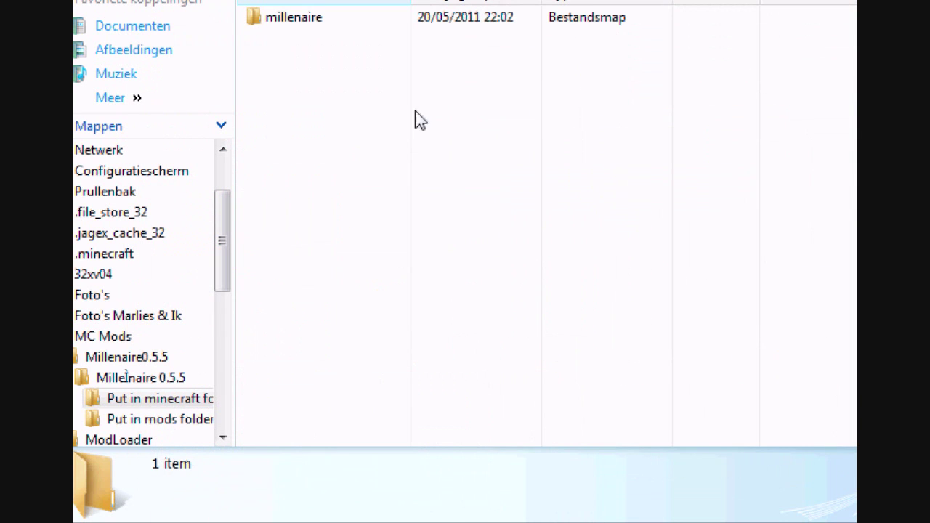
double_click(293, 18)
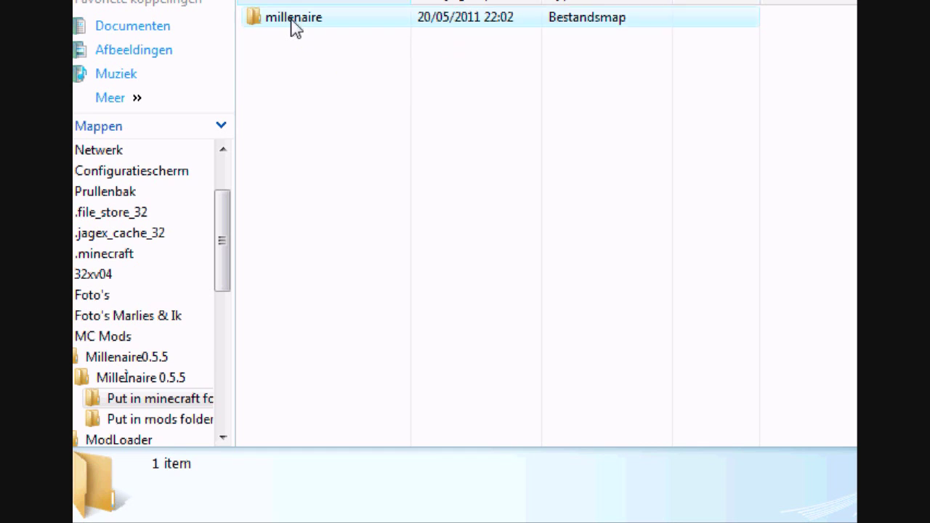
key("BackSpace")
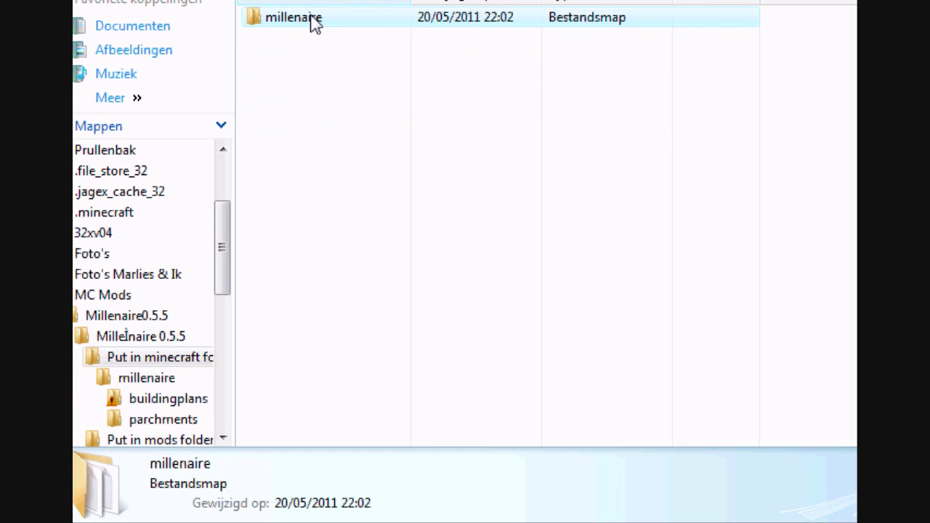
double_click(314, 22)
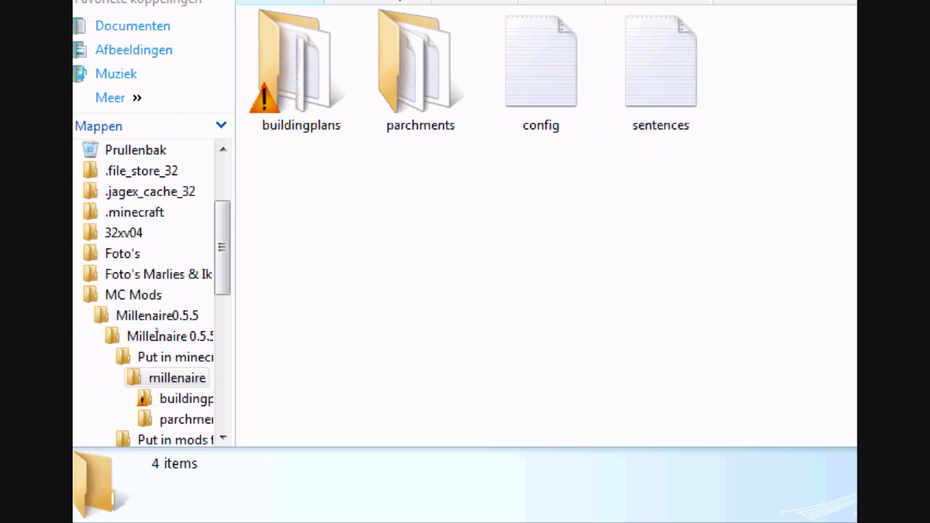
key("BackSpace")
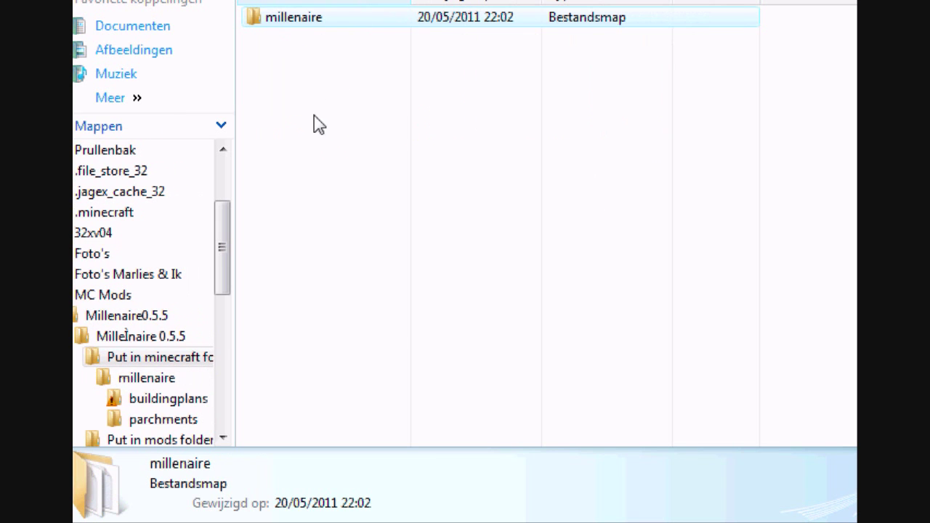
right_click(305, 33)
left_click(407, 502)
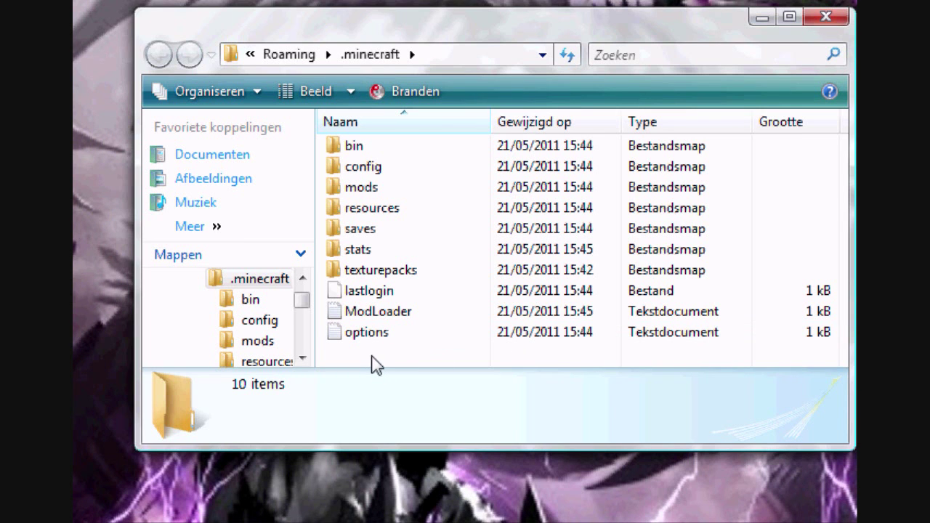
right_click(372, 358)
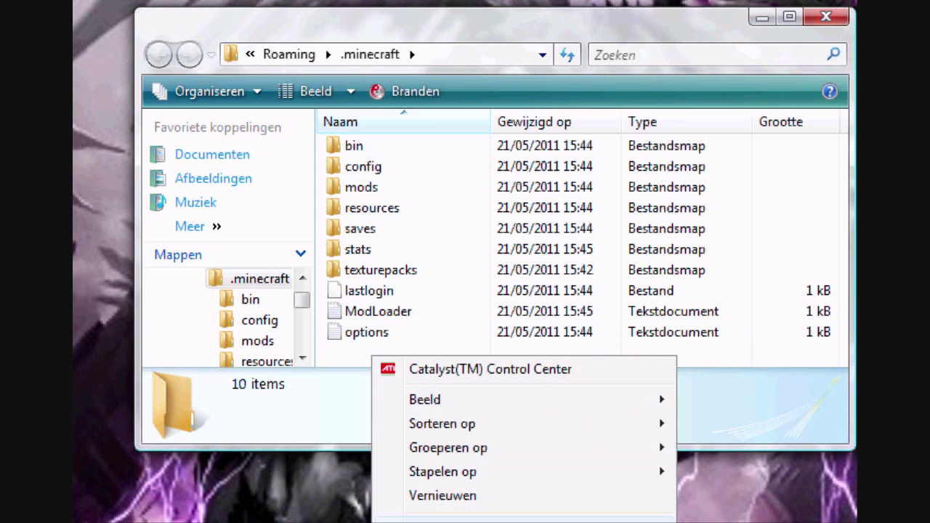
left_click(436, 517)
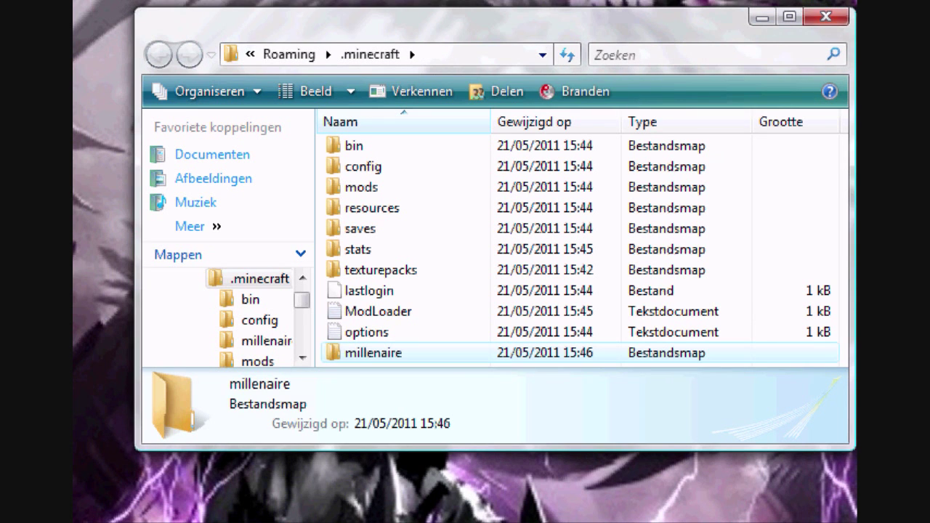
Step: Open the mods folder inside .minecraft and the "Put in mods folder" directory of the Millenaire 0.5.5 mod
left_click(379, 273)
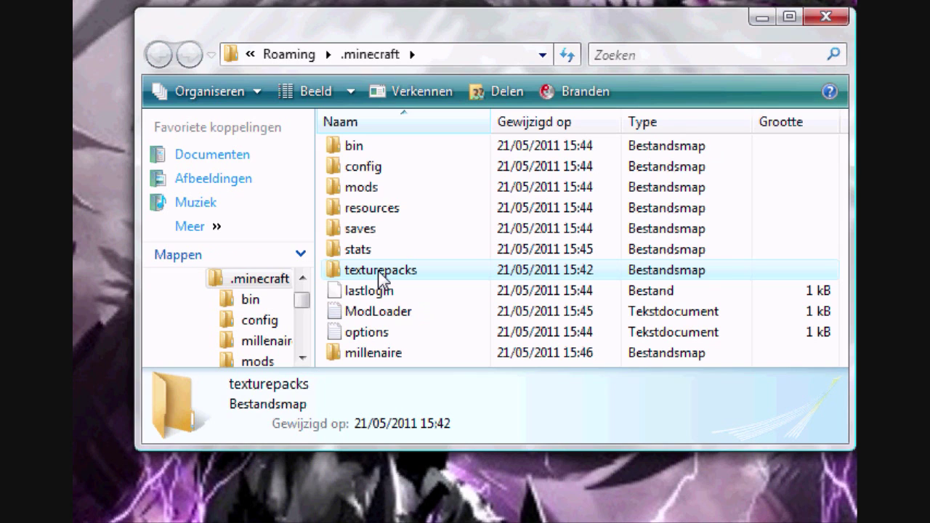
double_click(380, 187)
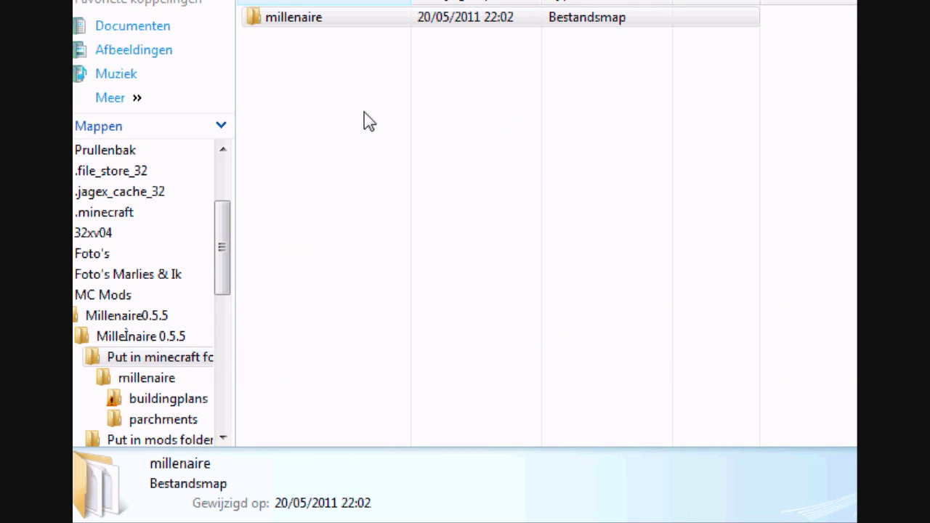
left_click(126, 336)
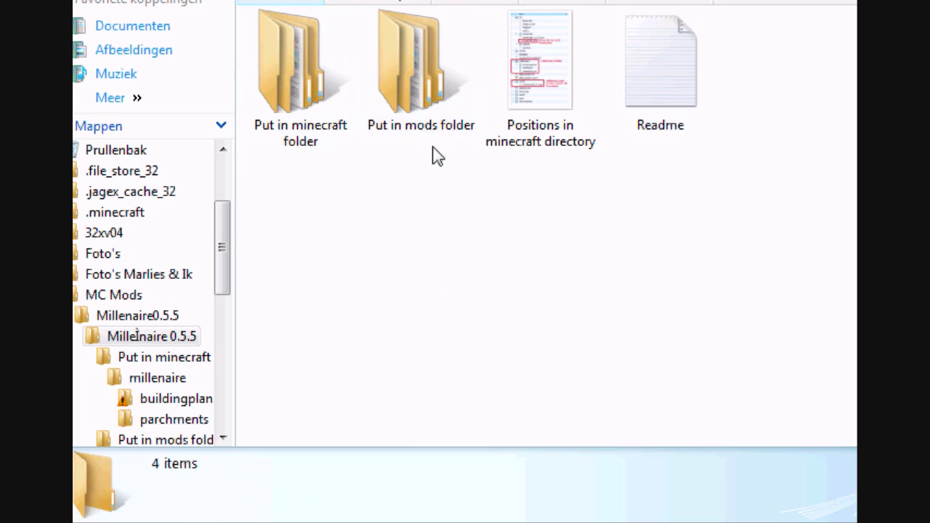
double_click(415, 108)
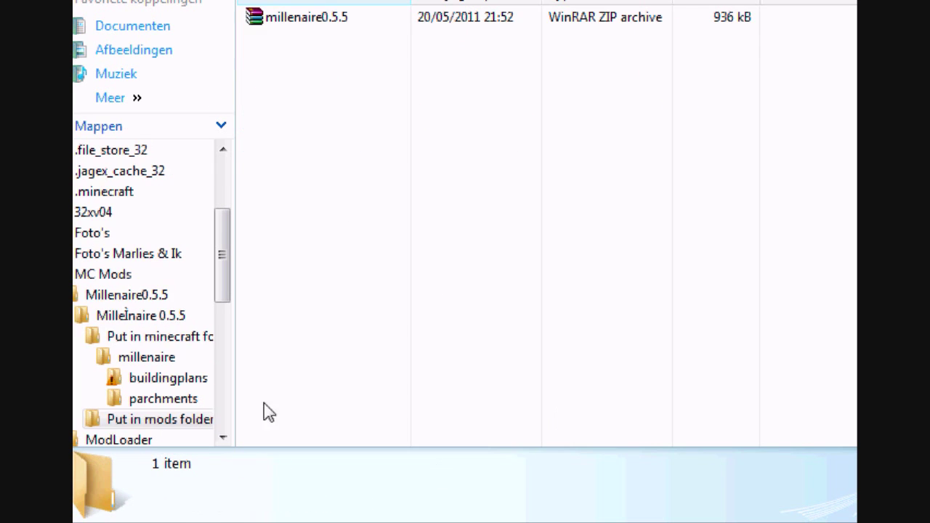
Step: Copy the millenaire0.5.5 ZIP archive from "Put in mods folder" into the mods folder of .minecraft
right_click(271, 22)
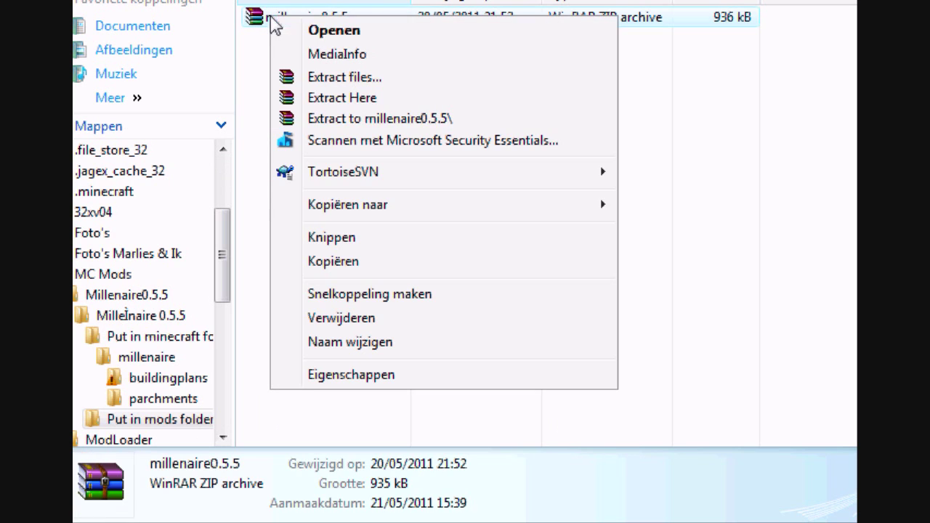
left_click(369, 266)
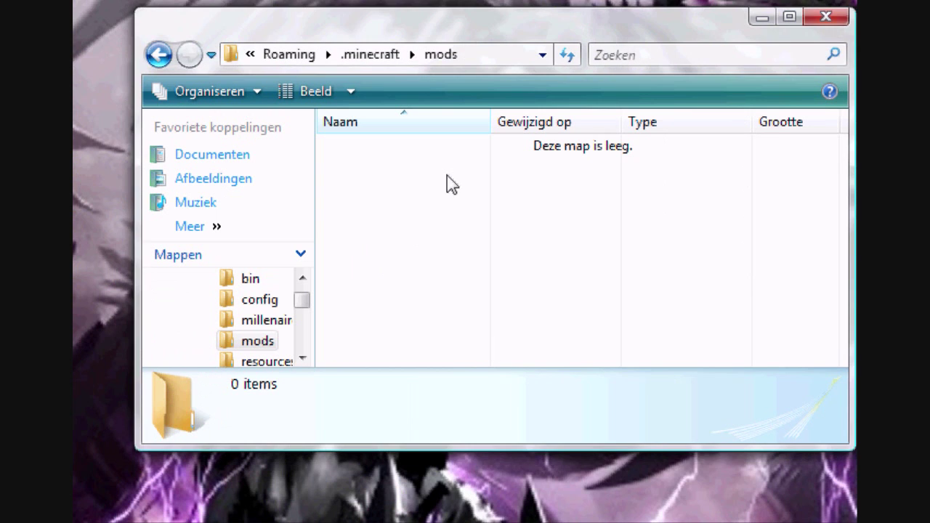
right_click(448, 175)
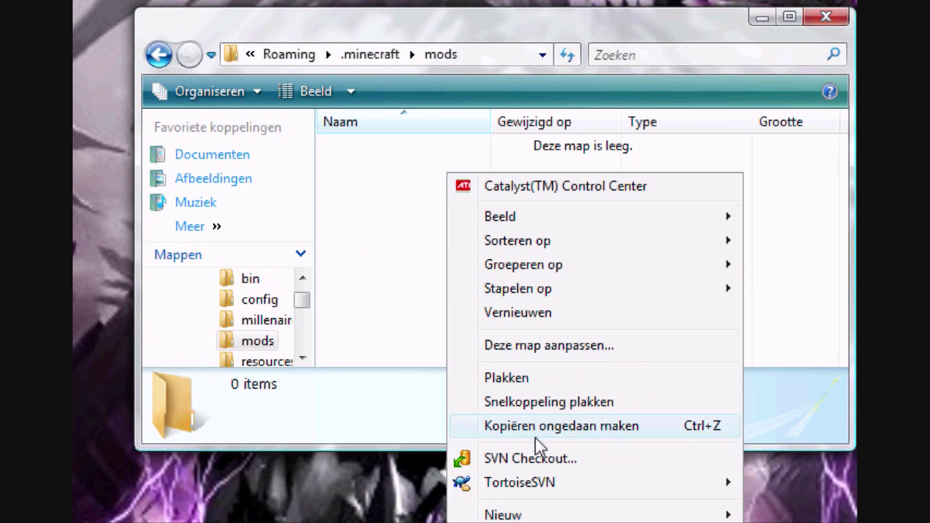
left_click(533, 378)
Step: Return to the .minecraft directory and close its window
left_click(168, 60)
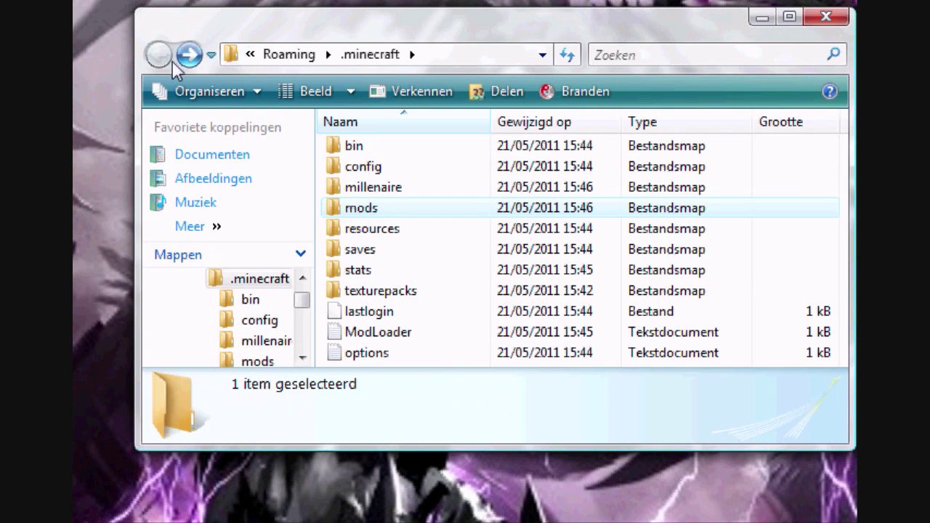
left_click(445, 291)
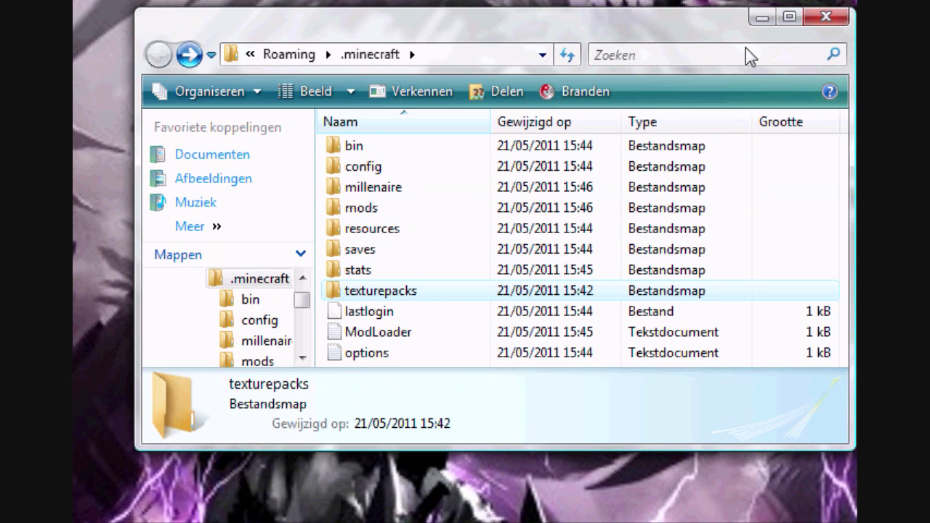
left_click(824, 17)
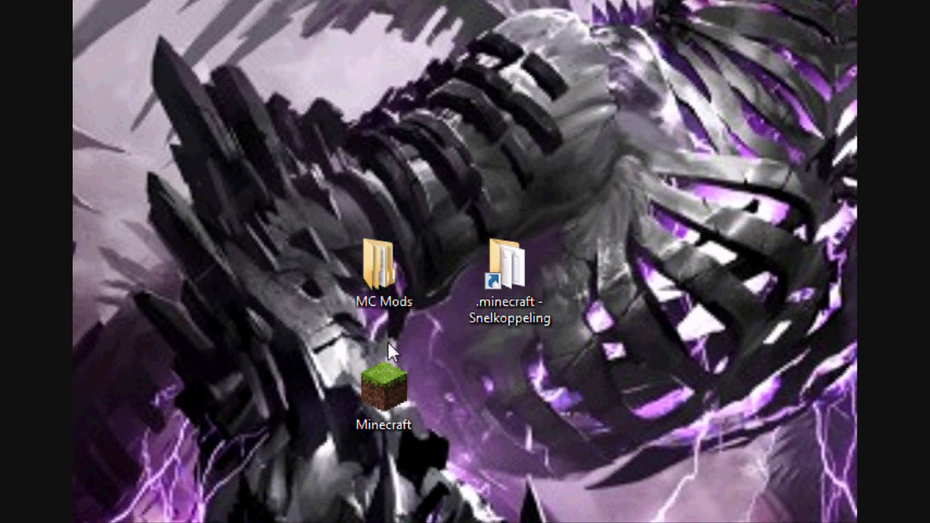
Step: Launch Minecraft, enter the game and create another new singleplayer world
left_click(387, 383)
double_click(387, 383)
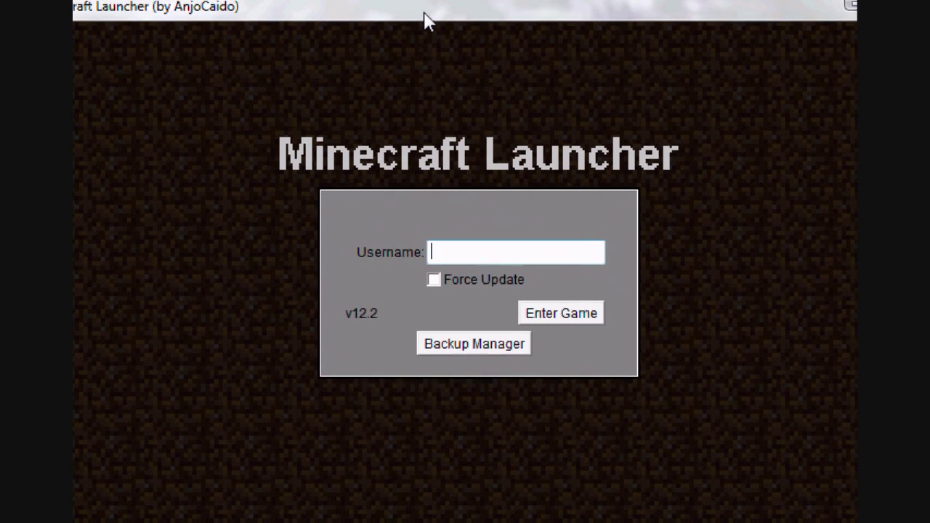
left_click_drag(426, 21, 431, 18)
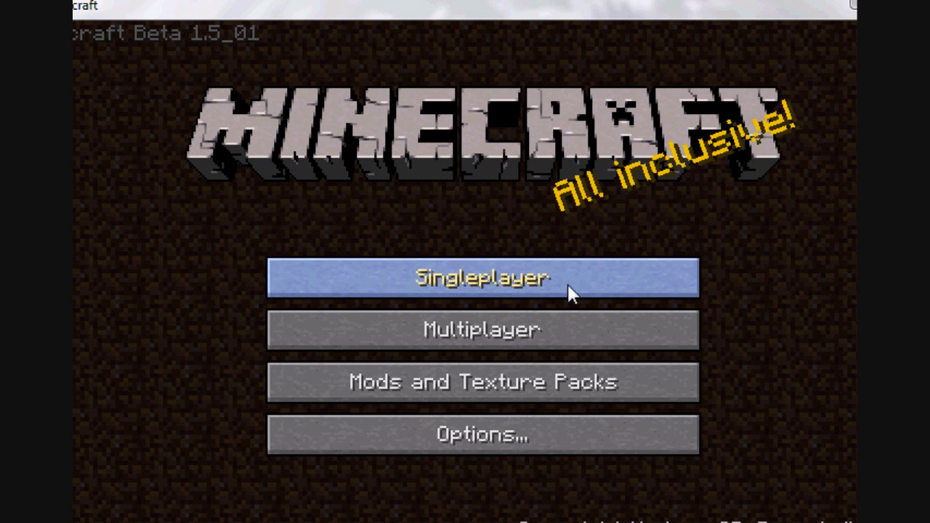
left_click(539, 274)
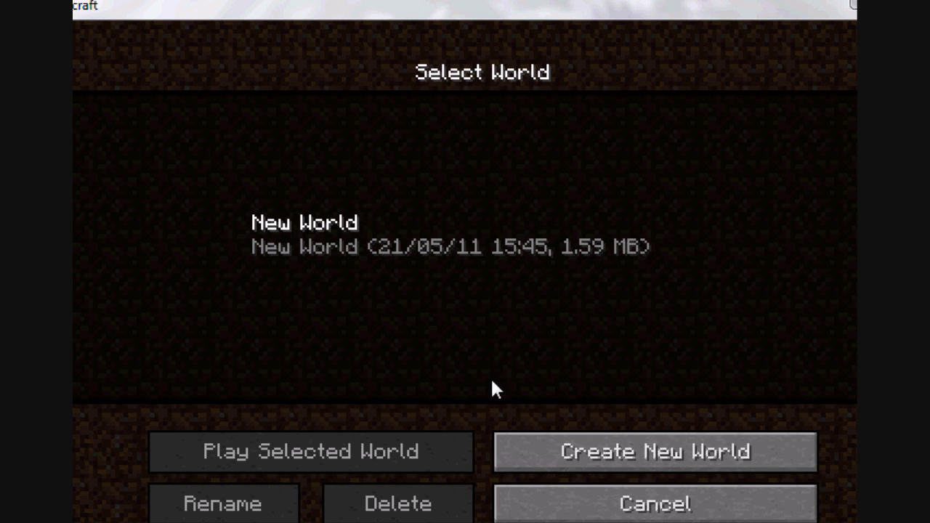
left_click(592, 441)
left_click(589, 417)
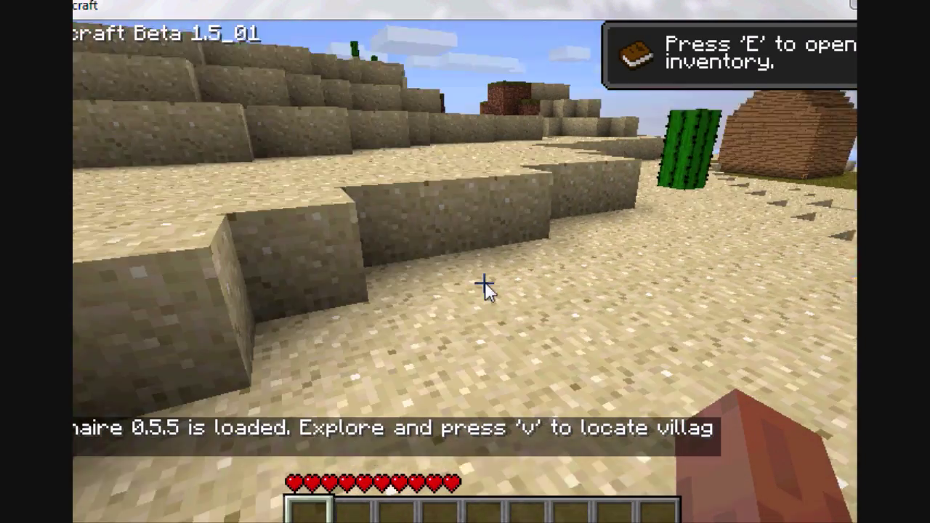
Step: Pause the game to read the Millenaire 0.5.5 chat message, and resume play
key("Escape")
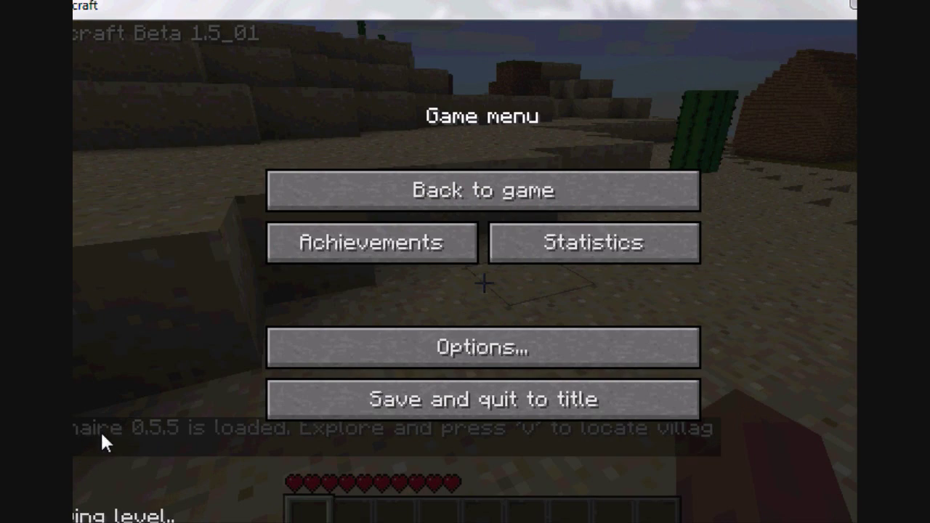
key("Escape")
key("Escape")
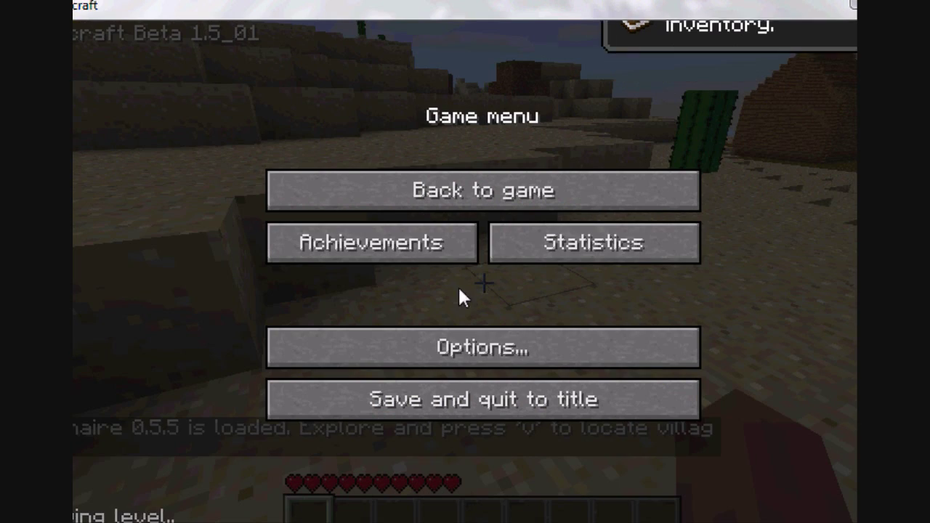
key("Escape")
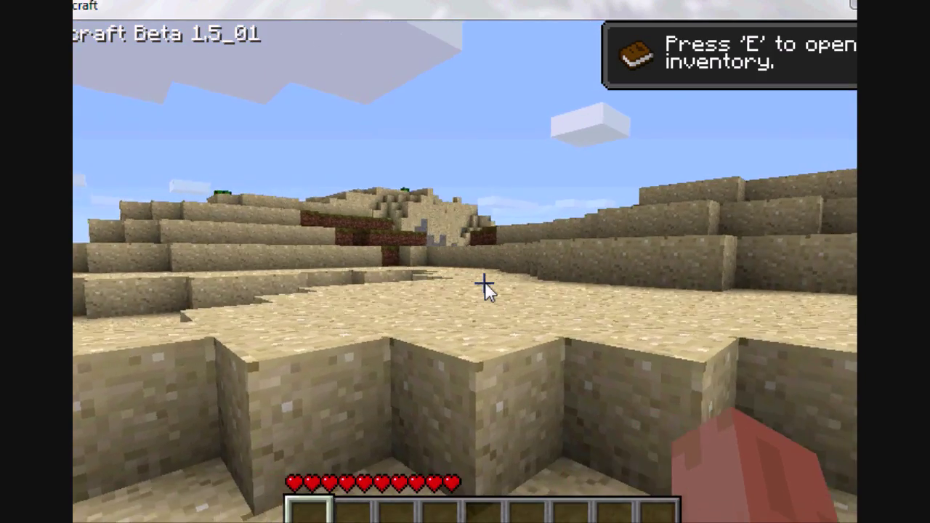
Step: Walk around the Millenaire village to examine its houses, door sign and villagers, and pause the game
key("w")
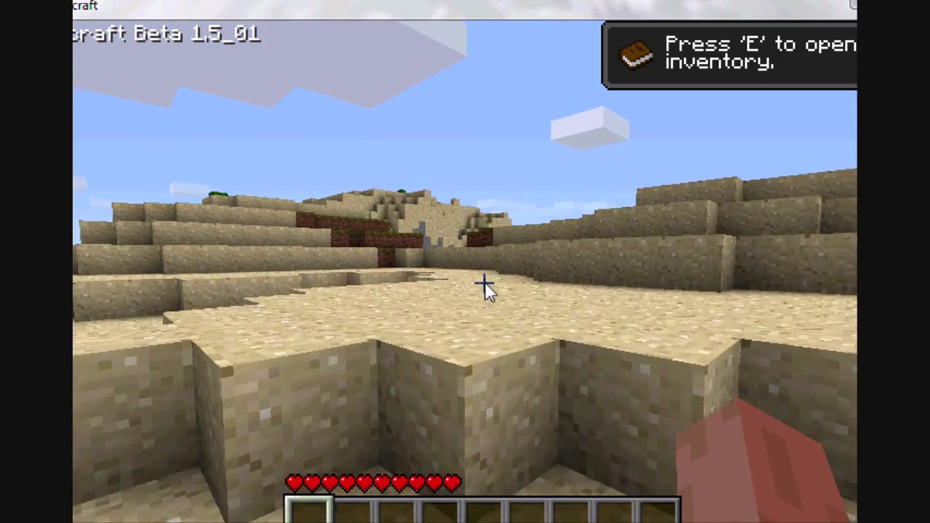
key("w")
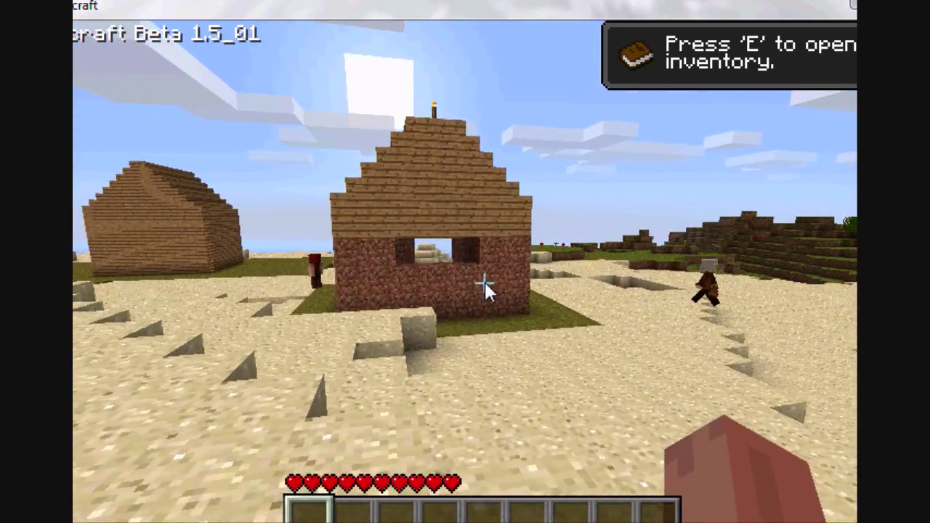
key("w")
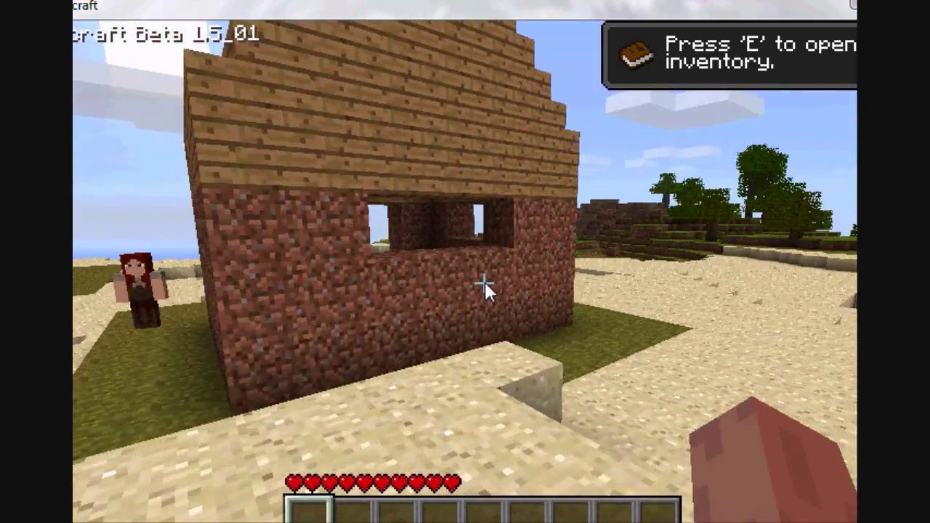
key("w")
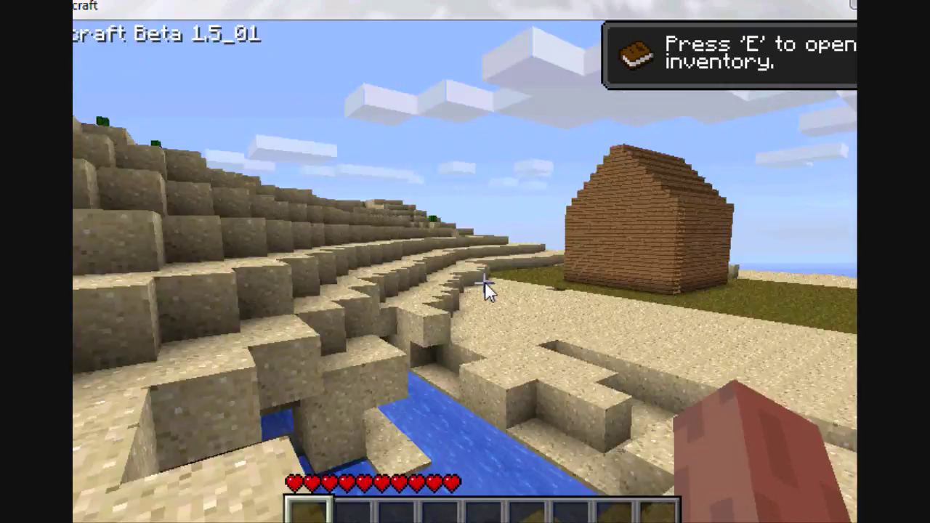
key("w")
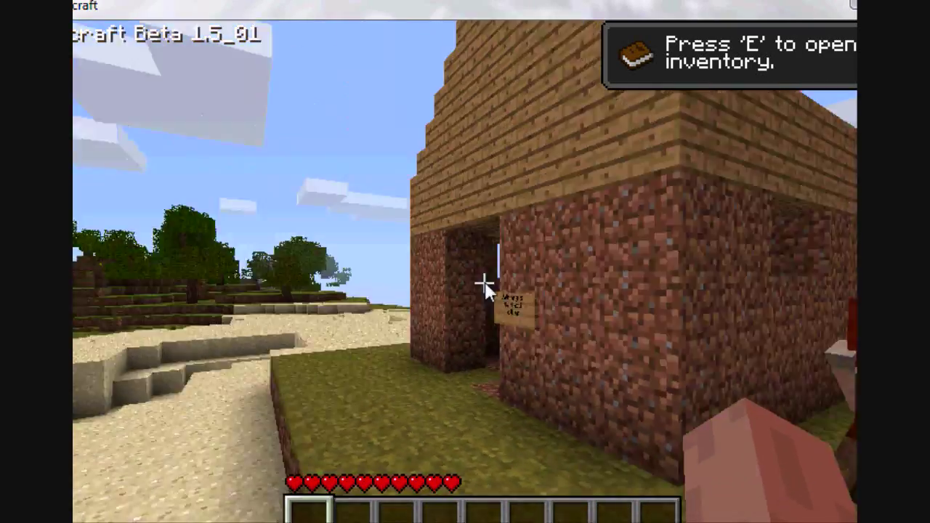
key("w")
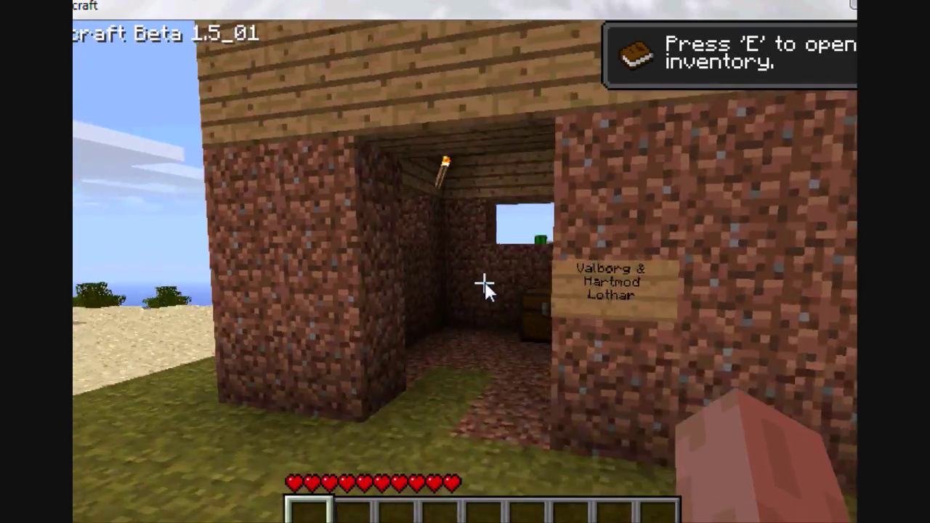
key("w")
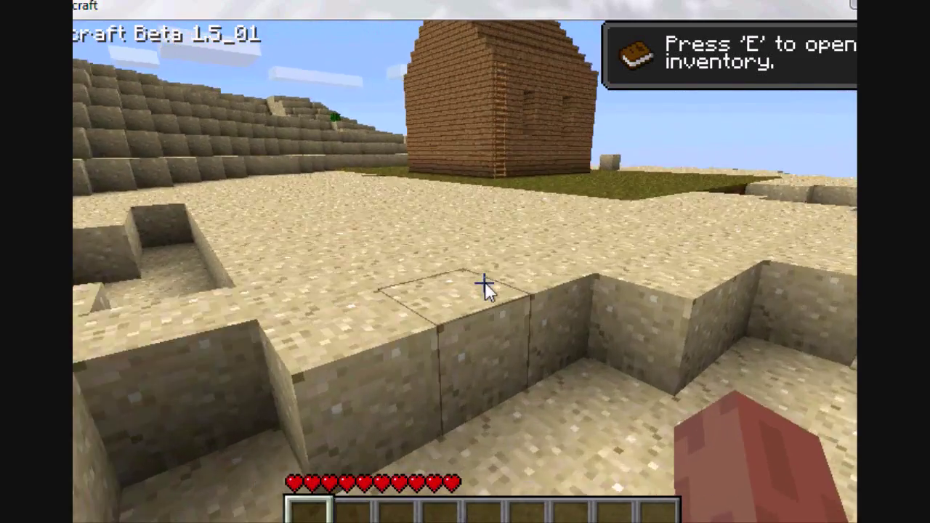
key("w")
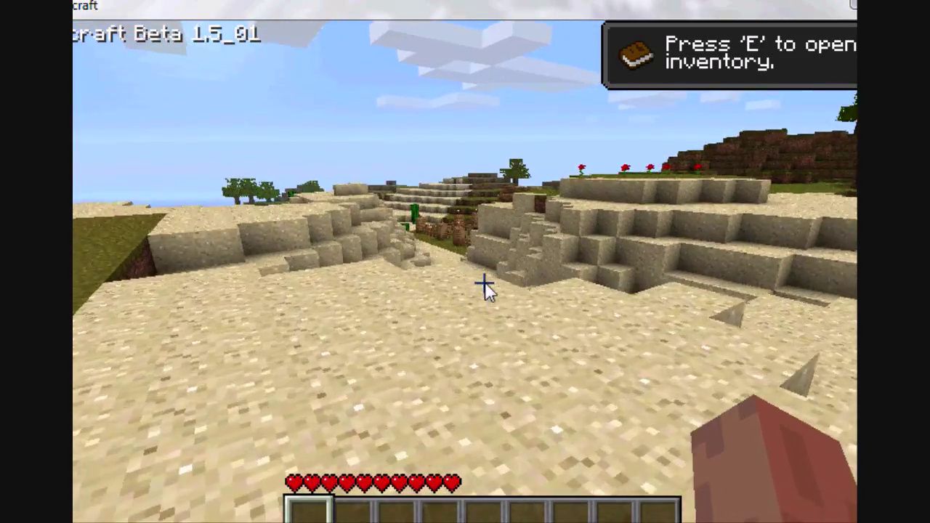
key("w")
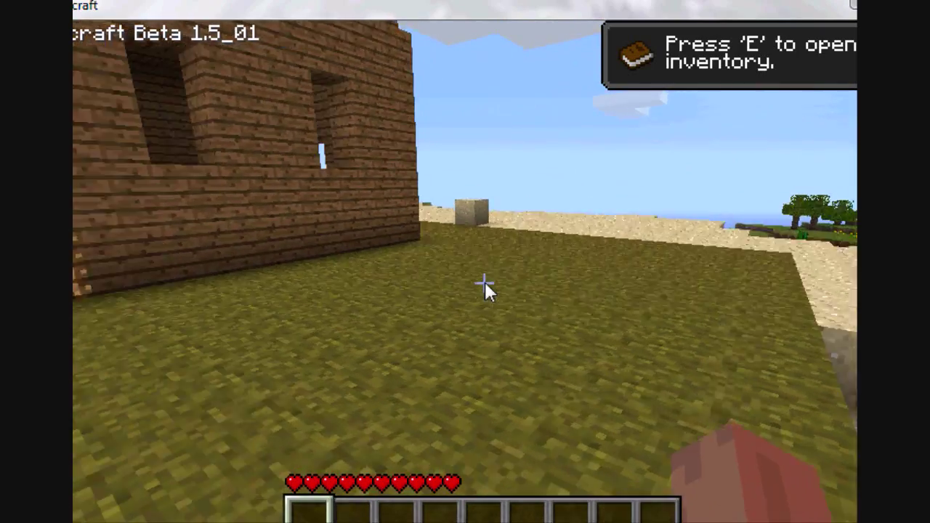
key("w")
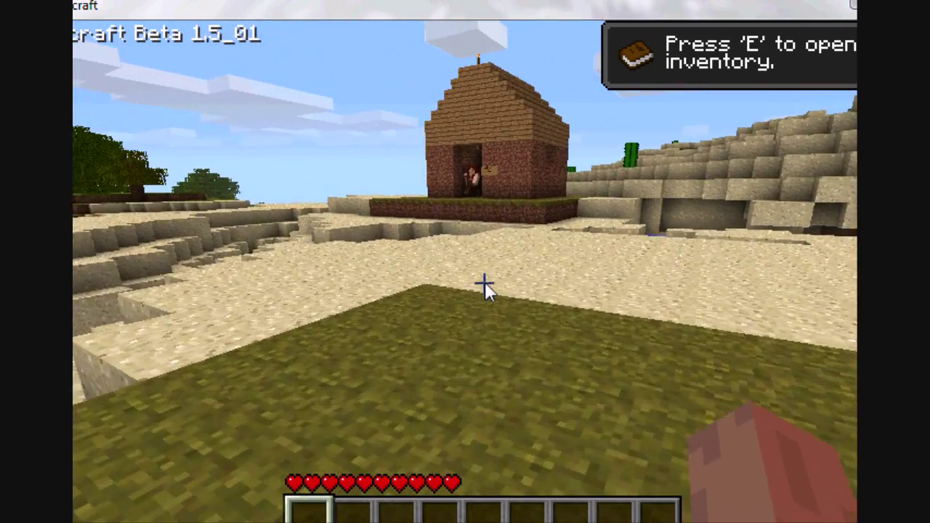
key("Escape")
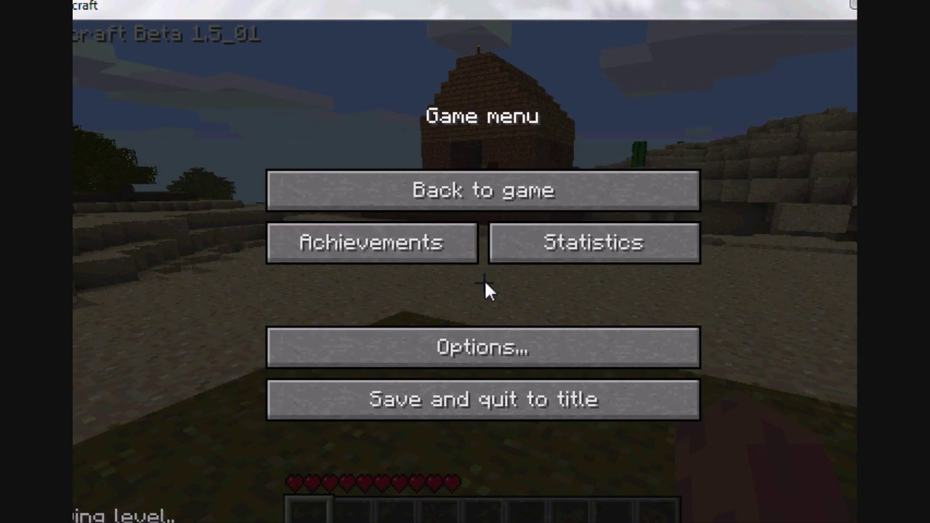